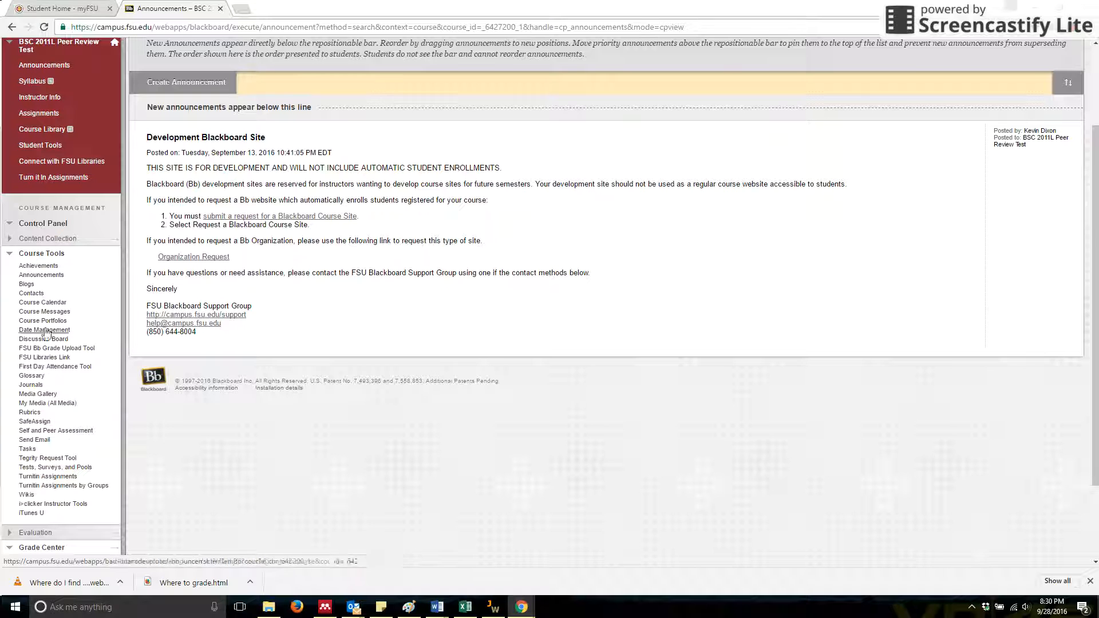
# Open the Test Submission: Revision 1 inbox from the course's Turnitin Assignments tool.
pyautogui.click(54, 481)
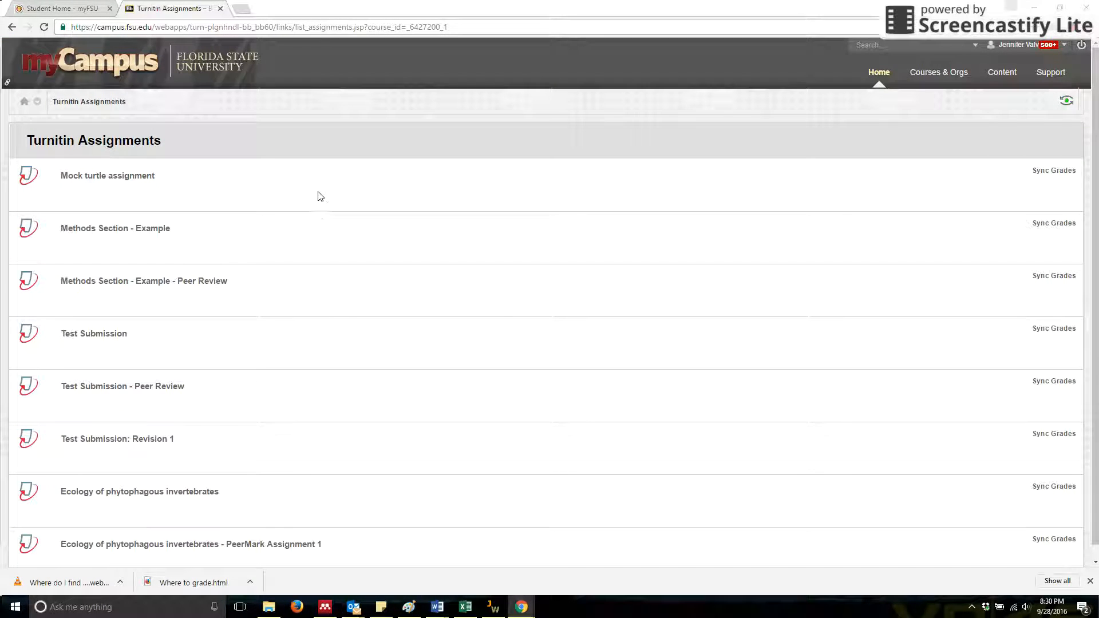
pyautogui.scroll(-1, 322, 212)
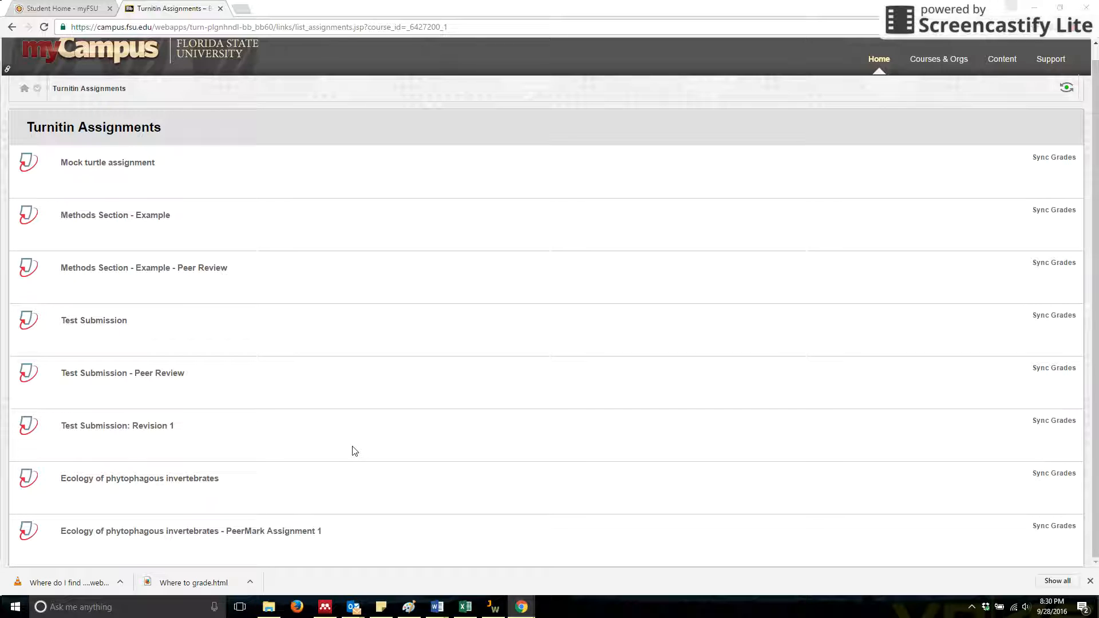
pyautogui.click(150, 431)
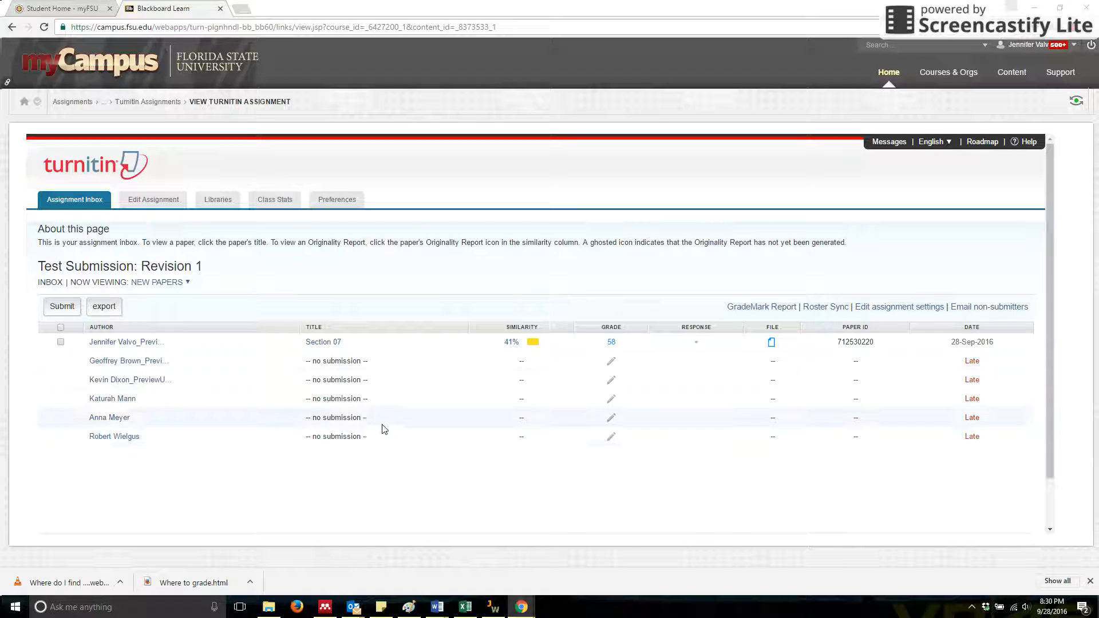
# Sort the assignment inbox by title and open the Section 07 paper for grading in a maximized window.
pyautogui.click(337, 347)
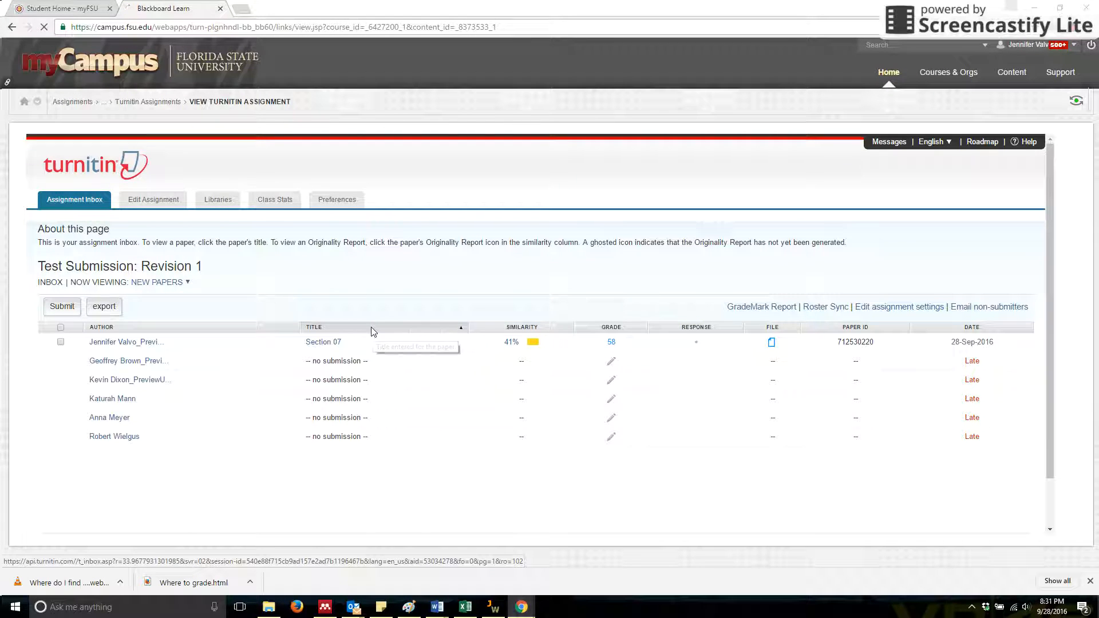
pyautogui.click(372, 332)
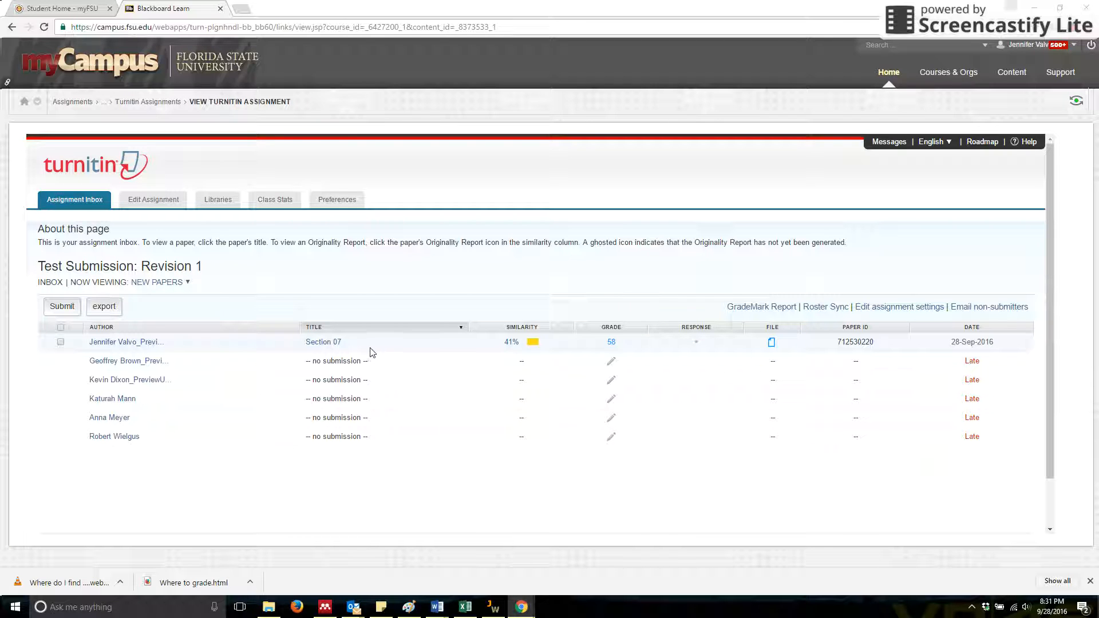
pyautogui.click(611, 343)
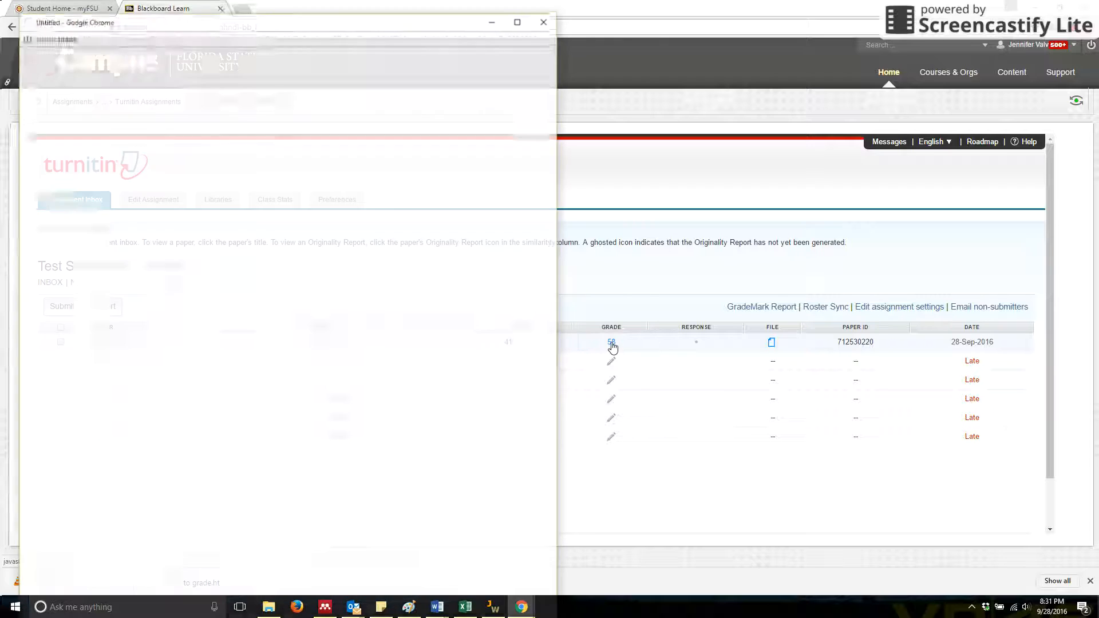
pyautogui.click(520, 21)
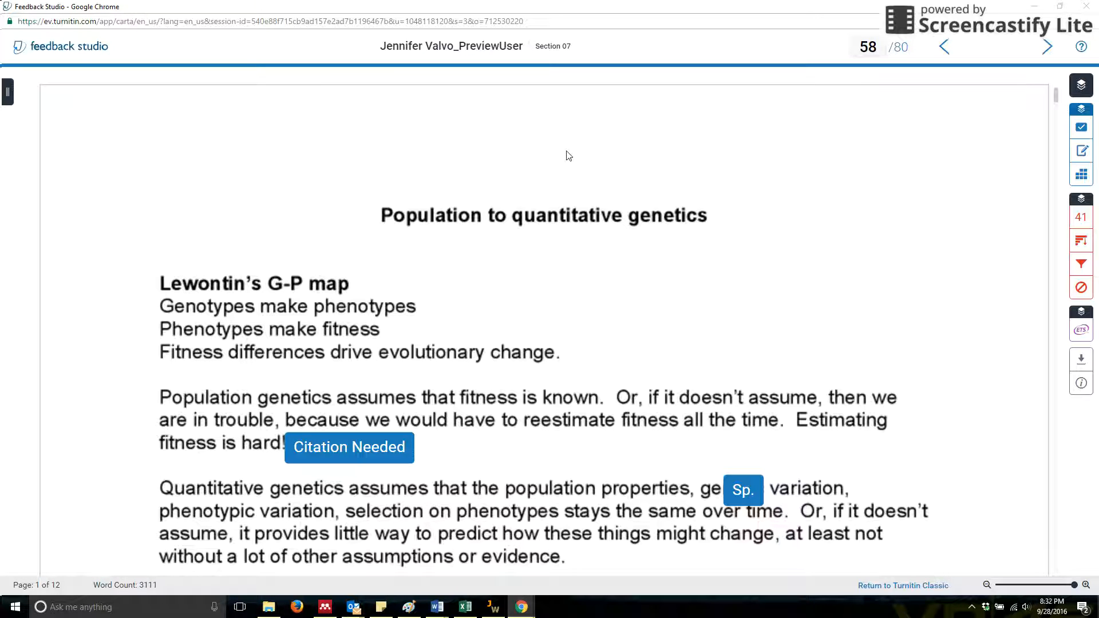
# From the Format QuickMarks set, place a Del. mark on "Estimating" and a Citation Needed mark after "unified view of evolution.".
pyautogui.click(1082, 132)
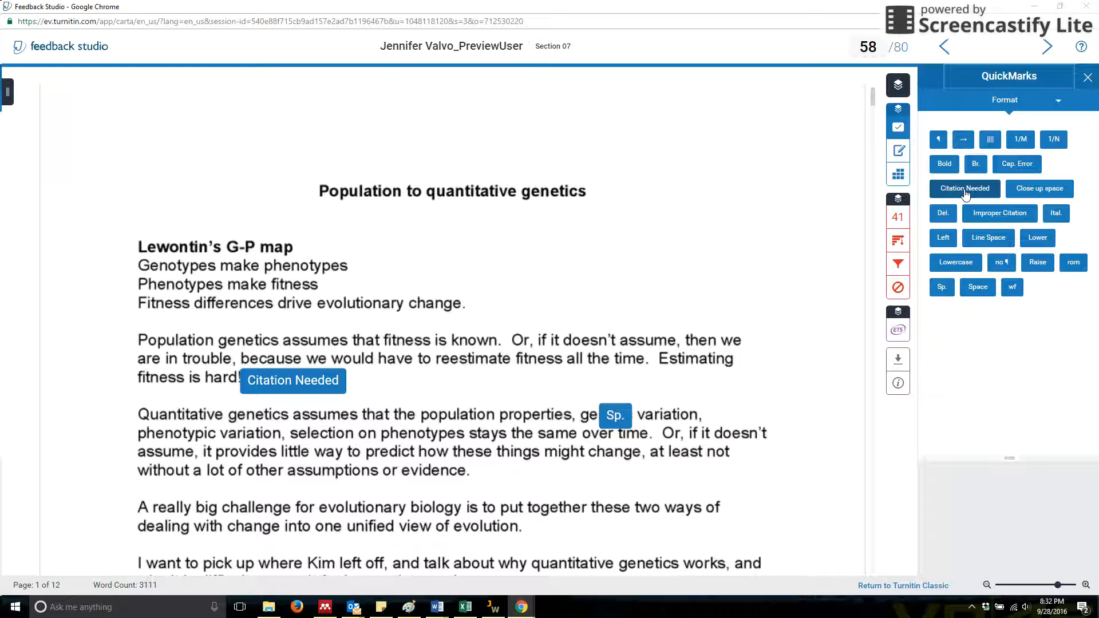
pyautogui.click(1010, 102)
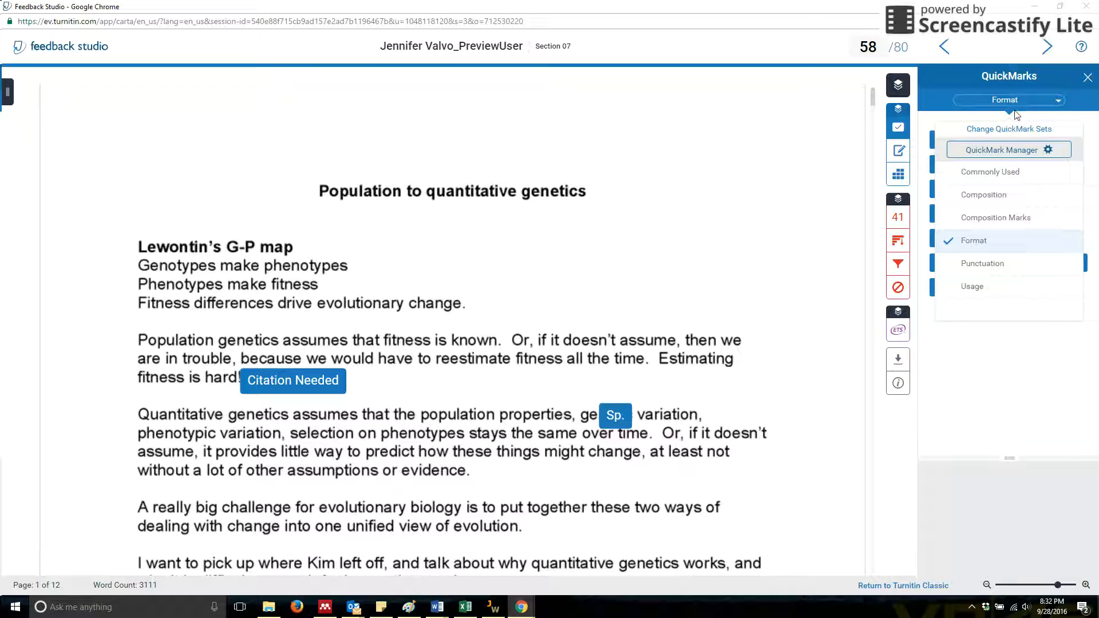
pyautogui.click(1042, 99)
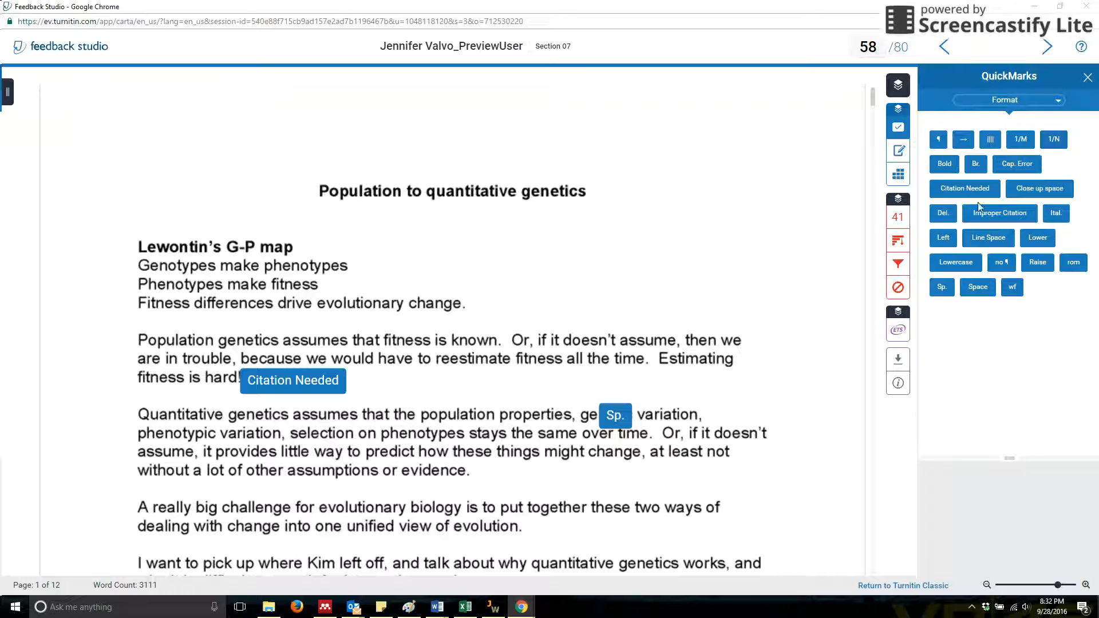
pyautogui.moveTo(945, 215); pyautogui.dragTo(700, 370)
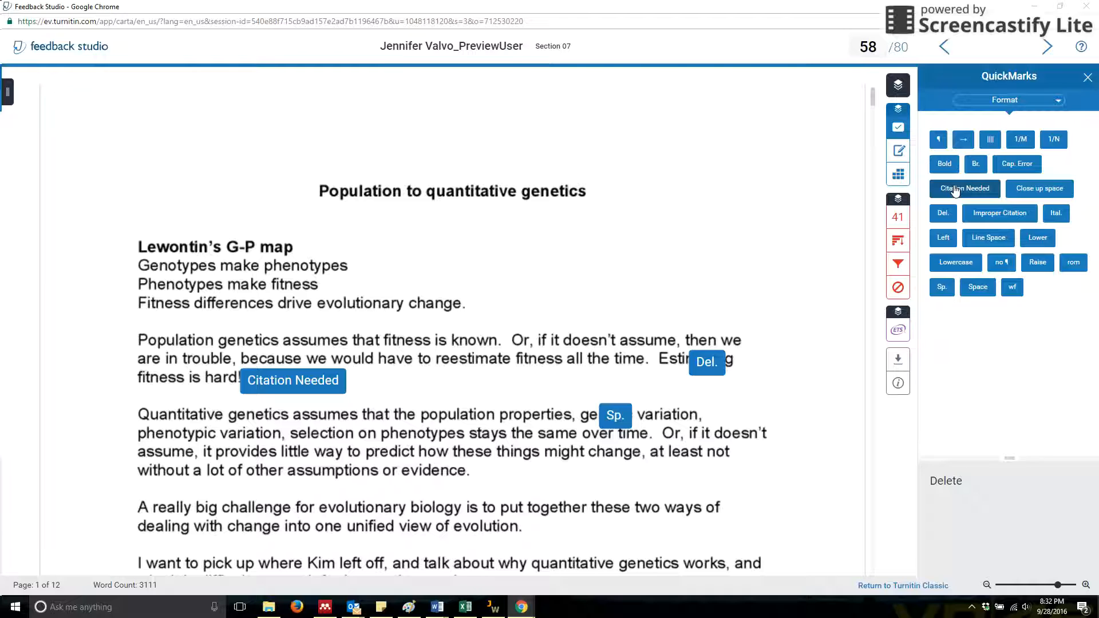
pyautogui.moveTo(954, 191); pyautogui.dragTo(528, 530)
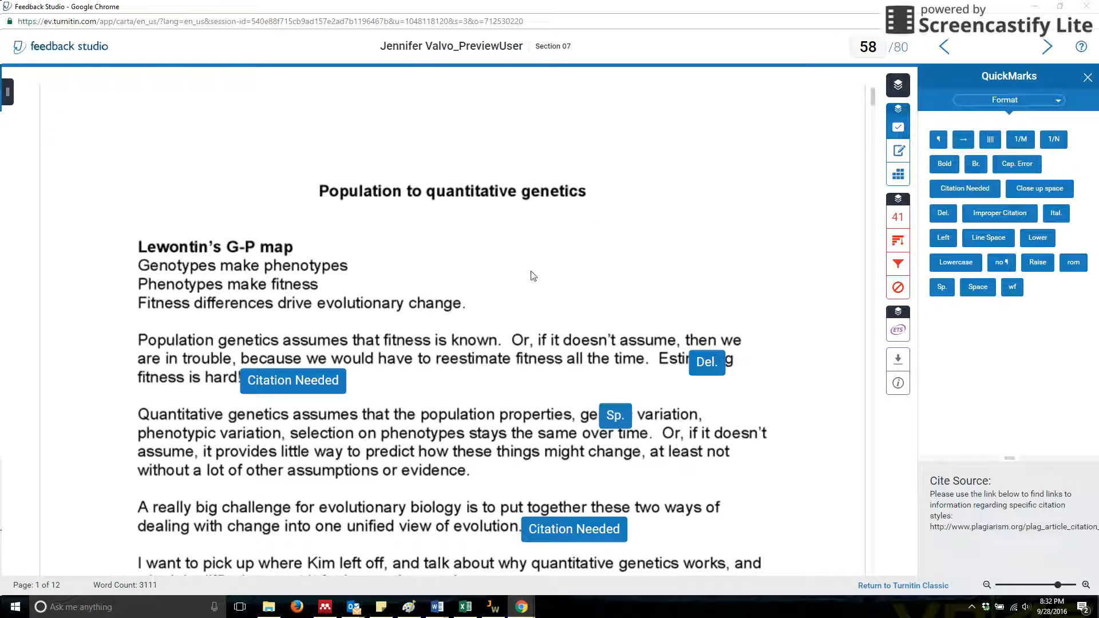
# Add a bubble comment near "Phenotypes make fitness" reading "Type comment here" and assign it the Organization criterion.
pyautogui.click(275, 270)
pyautogui.click(277, 252)
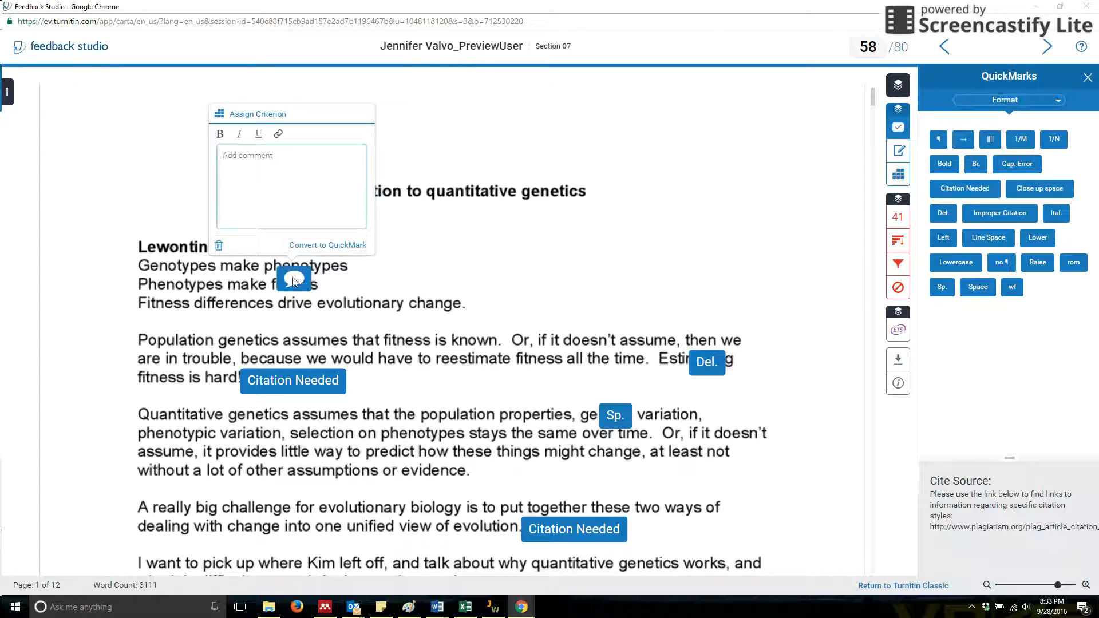
pyautogui.write('Type comment here')
pyautogui.click(277, 115)
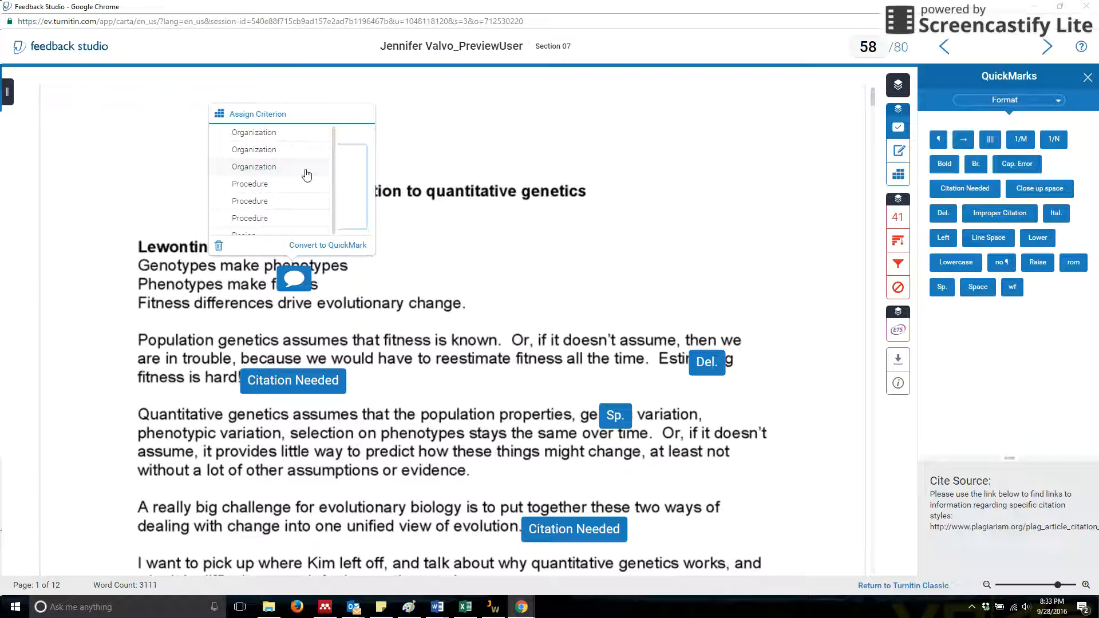
pyautogui.click(297, 140)
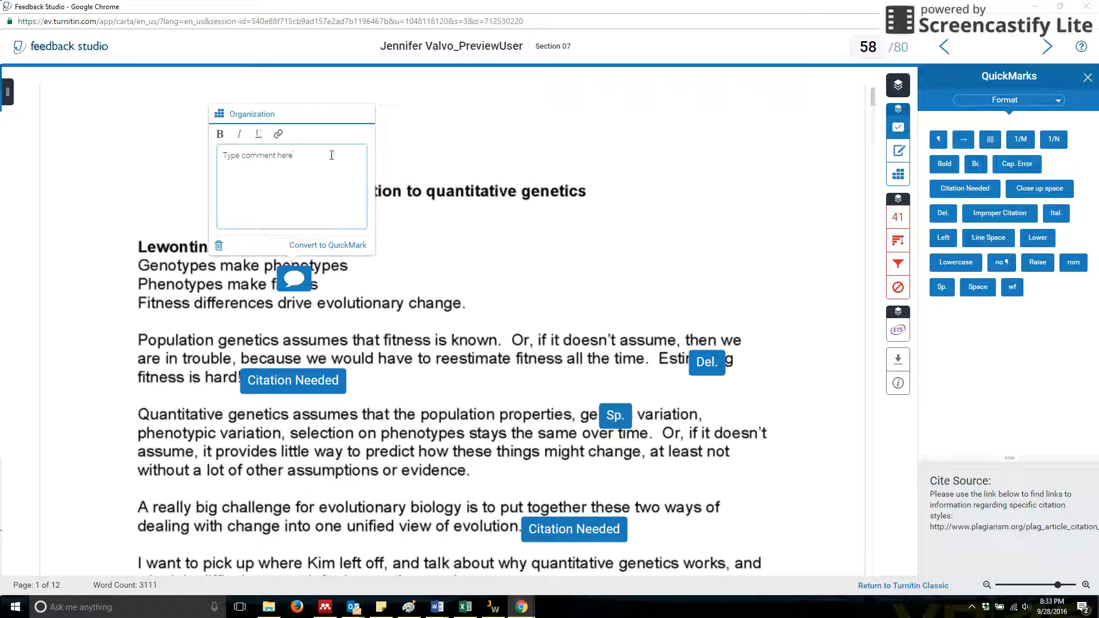
pyautogui.write('This is in the wrong tense')
pyautogui.click(566, 223)
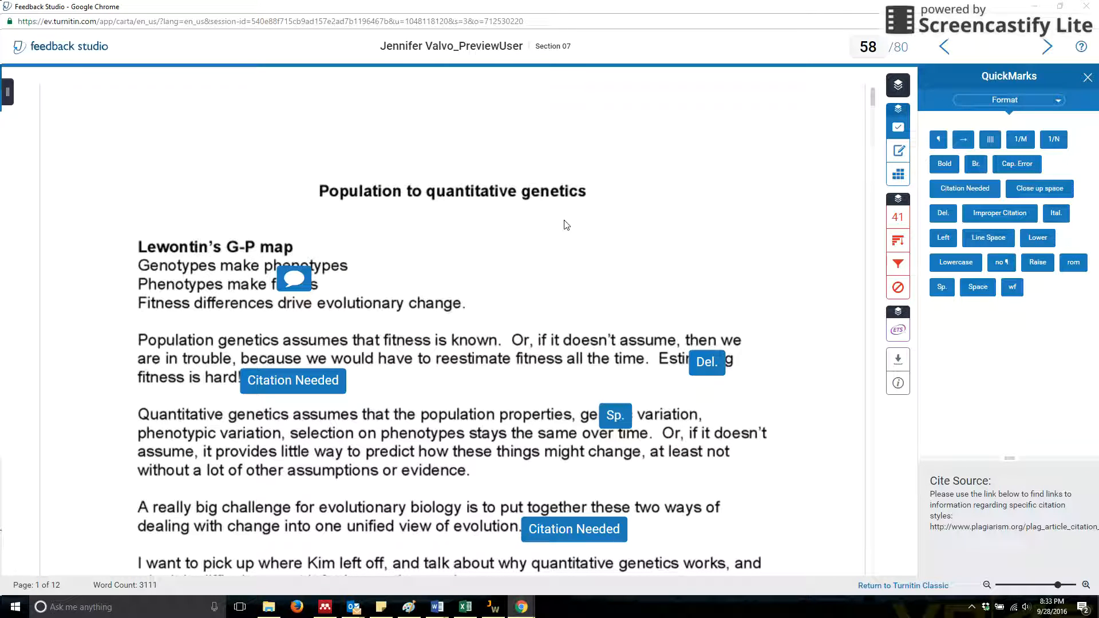
# Add the inline text comment "Type comment here" to the blank area just below the paper's title.
pyautogui.click(566, 223)
pyautogui.click(583, 207)
pyautogui.write('Type comme')
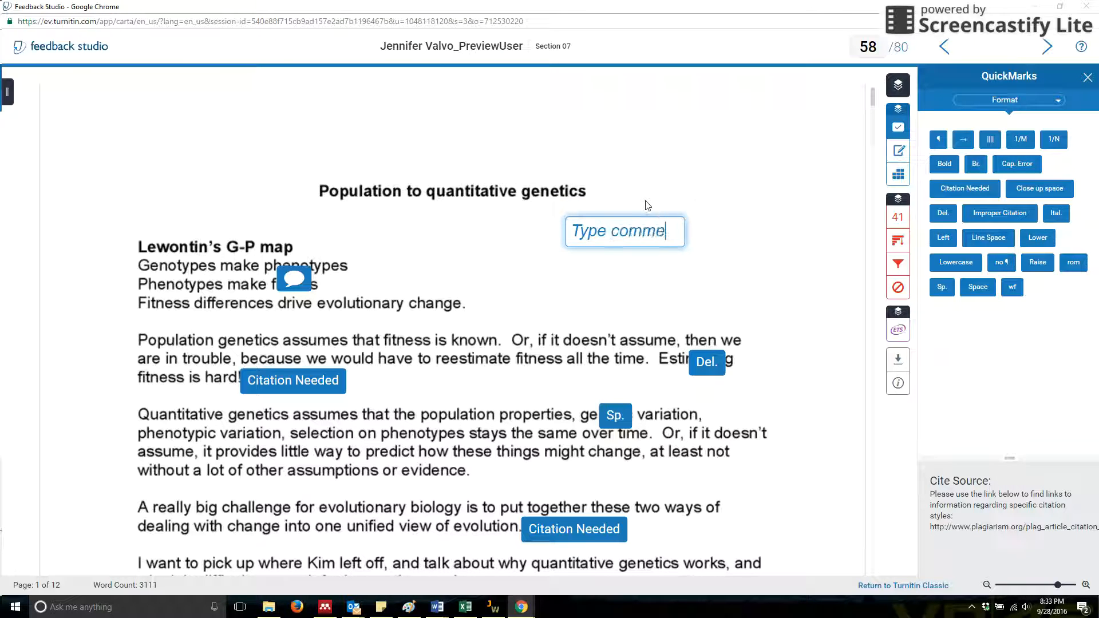
pyautogui.write('nt here')
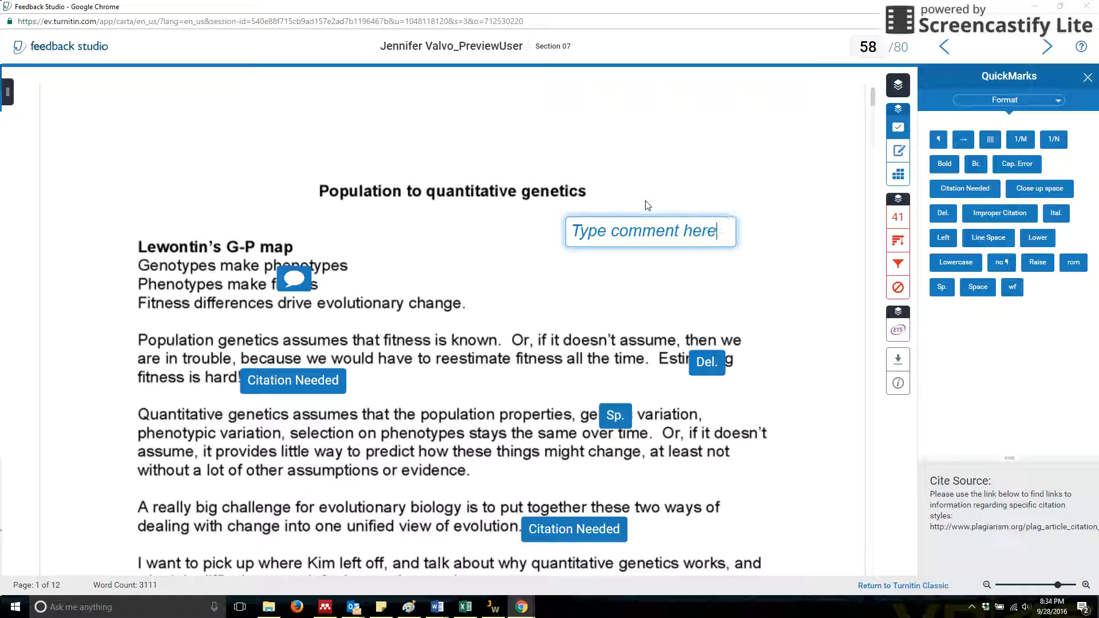
pyautogui.click(667, 292)
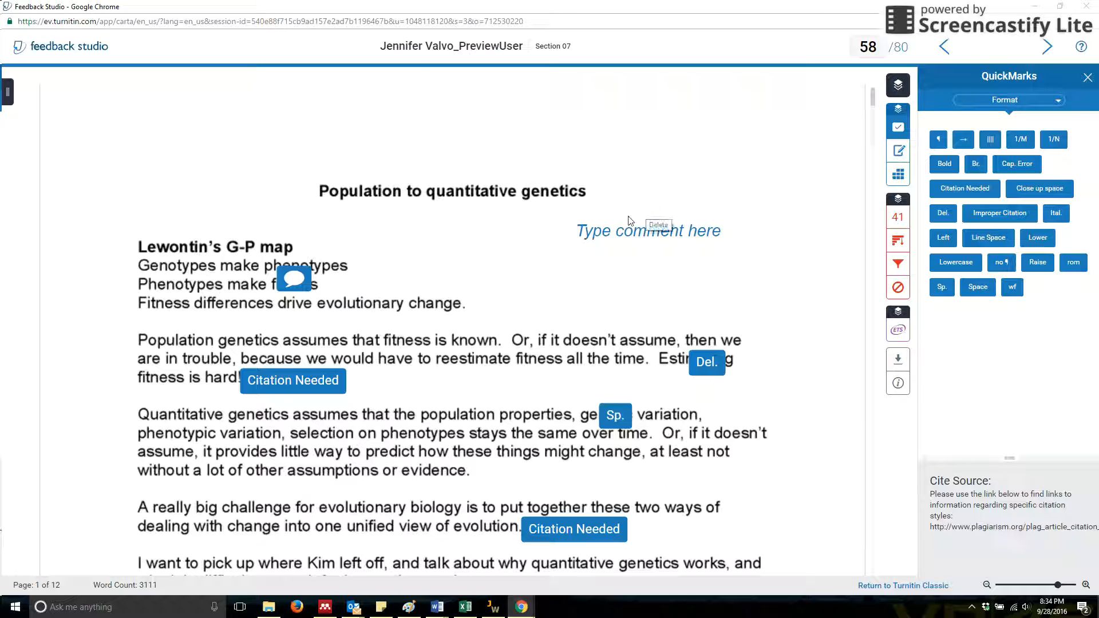
pyautogui.rightClick(281, 382)
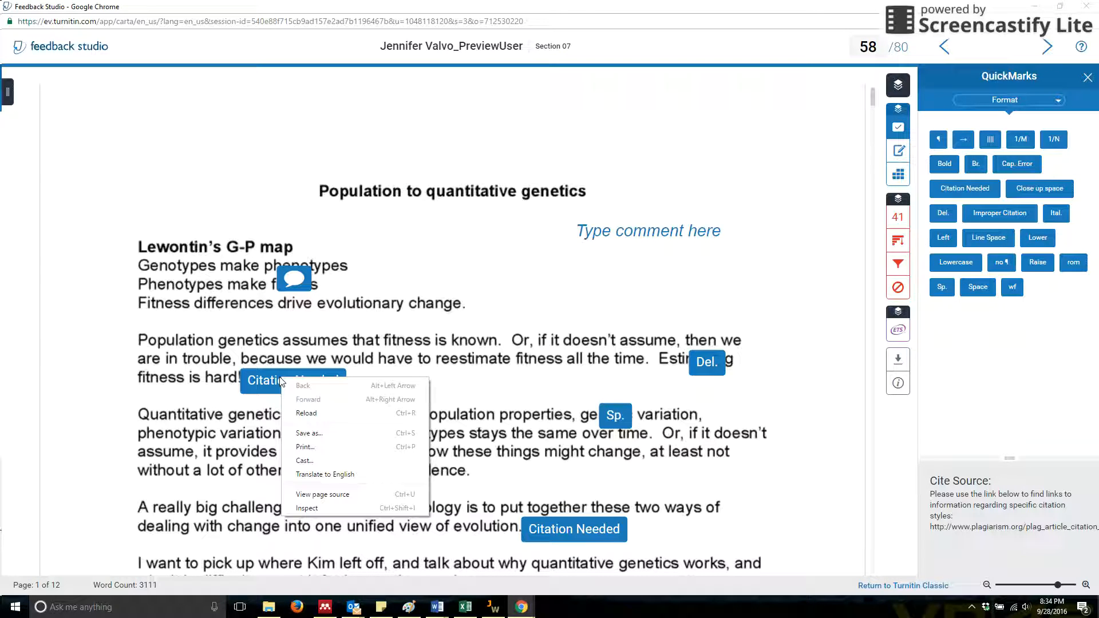
pyautogui.click(279, 379)
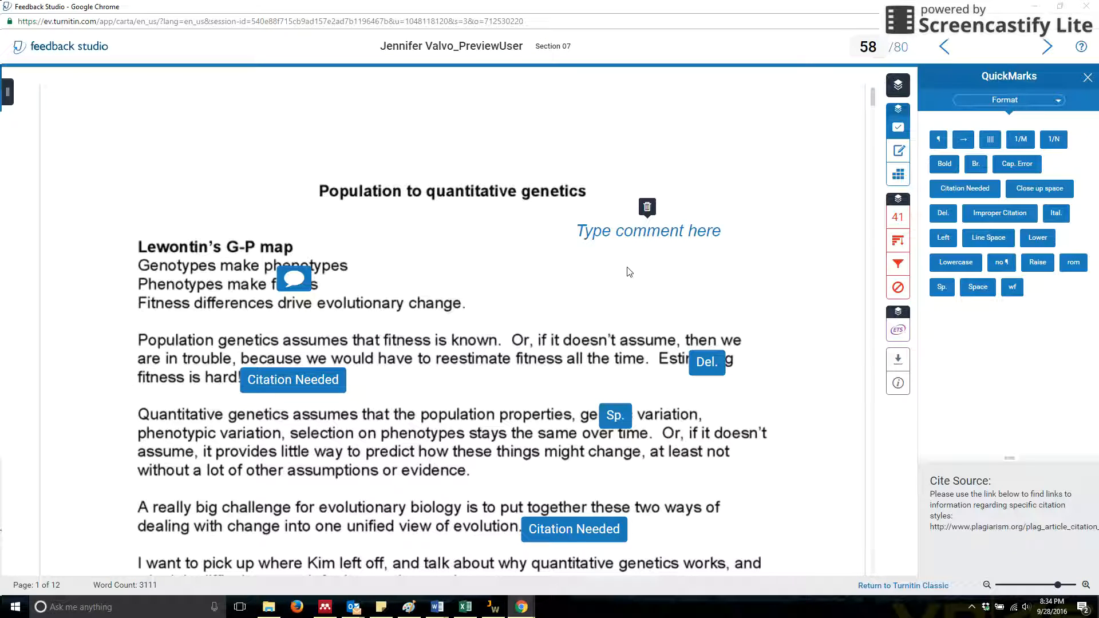
pyautogui.scroll(-8, 629, 274)
pyautogui.scroll(-5, 626, 286)
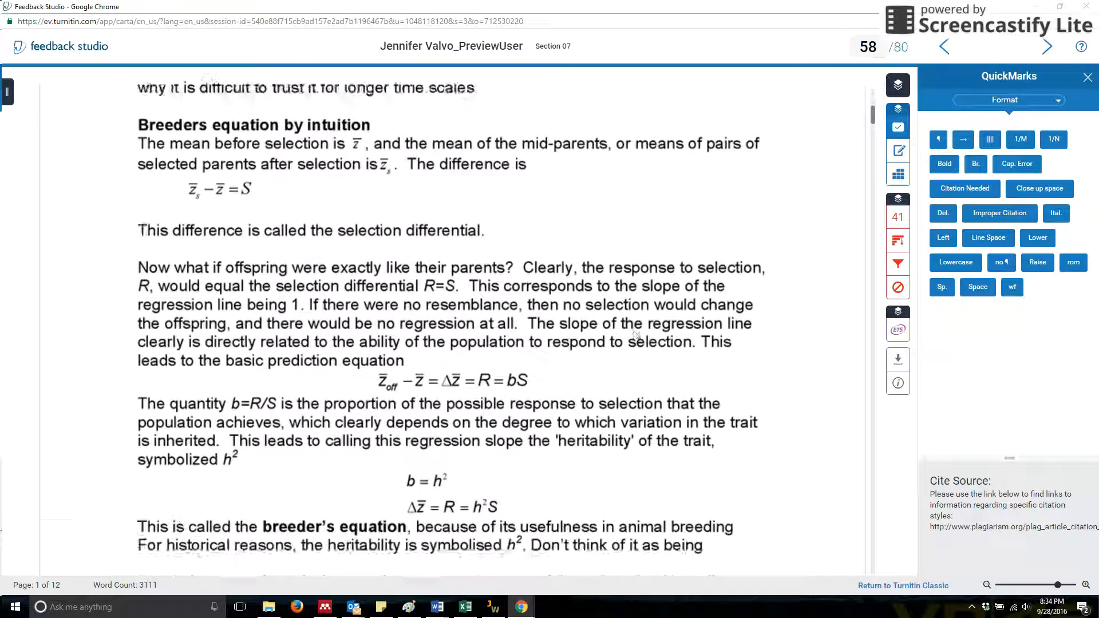
pyautogui.scroll(8, 635, 309)
pyautogui.scroll(3, 641, 326)
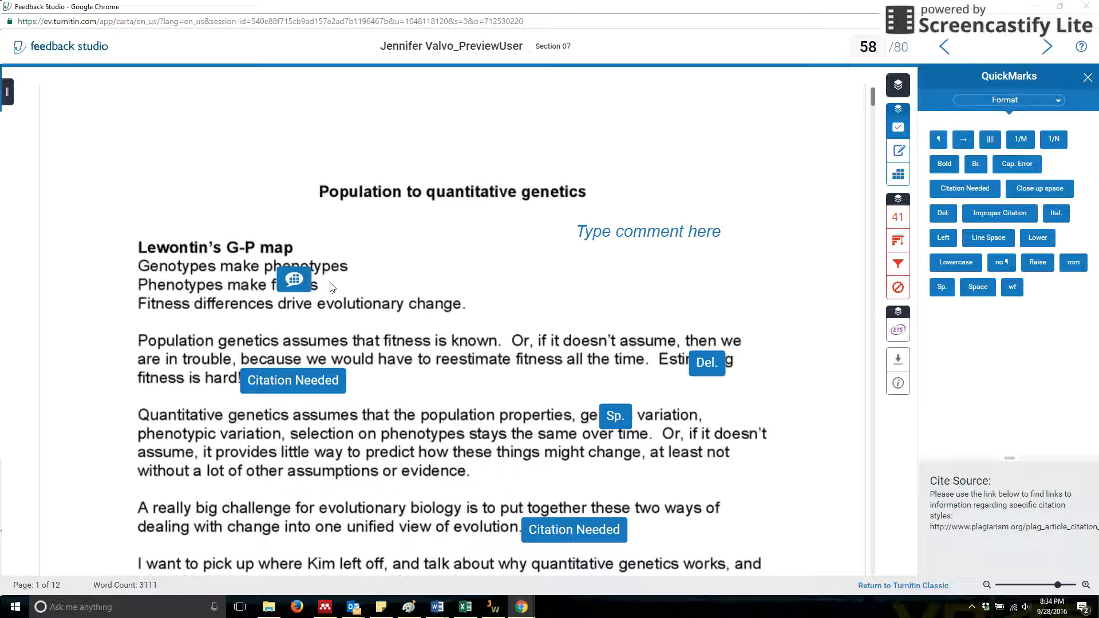
# View the Format QuickMarks offered in the text after "Fitness differences drive evolutionary change" without placing one.
pyautogui.click(465, 310)
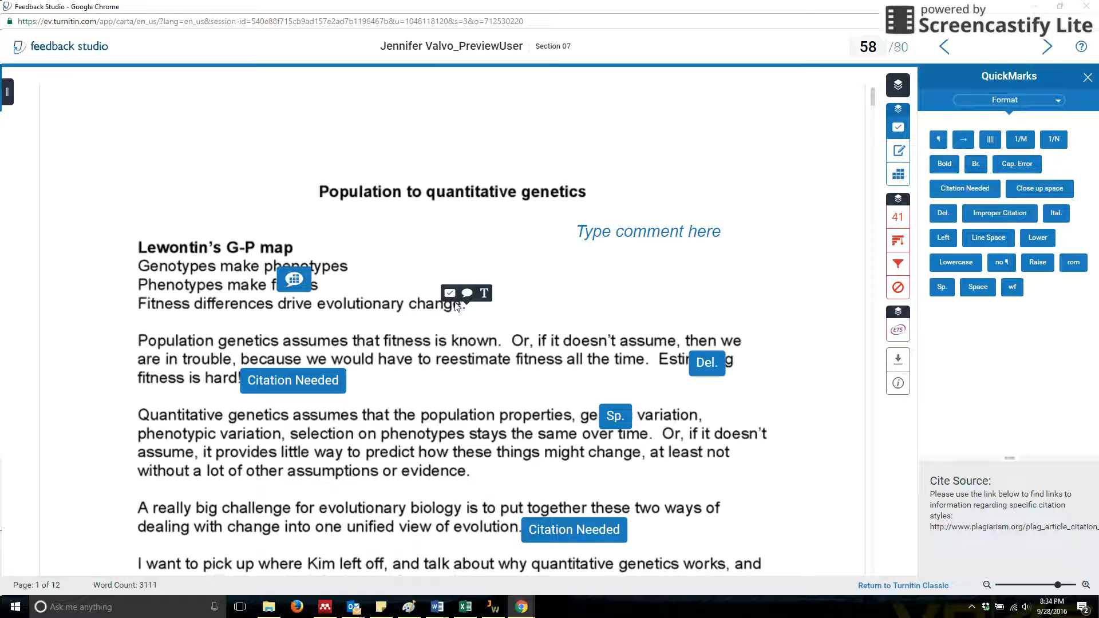
pyautogui.click(450, 294)
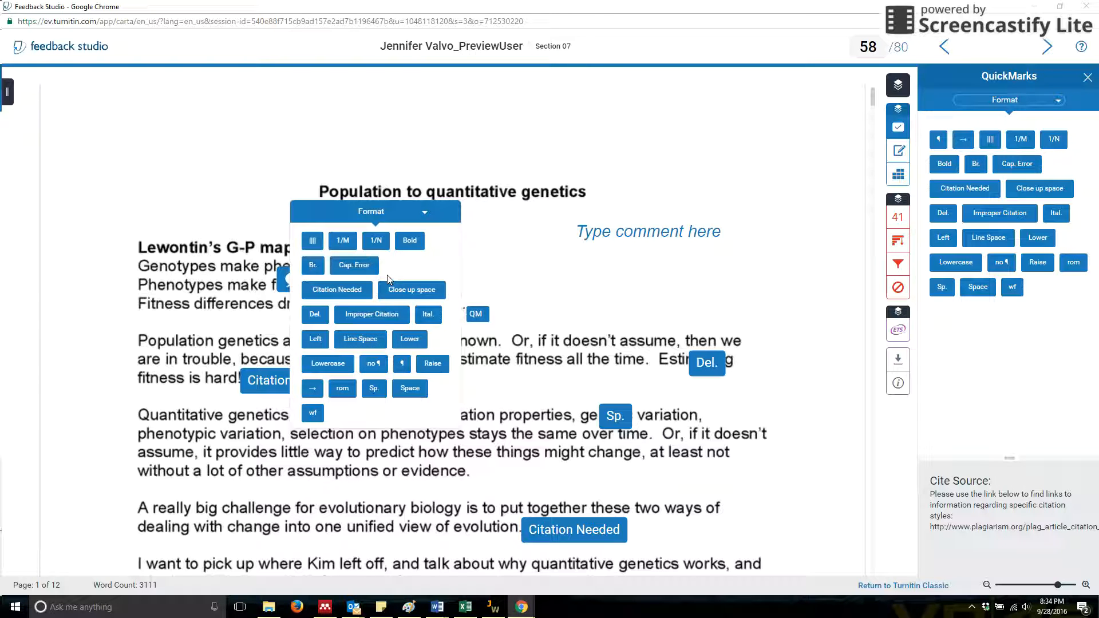
pyautogui.click(525, 318)
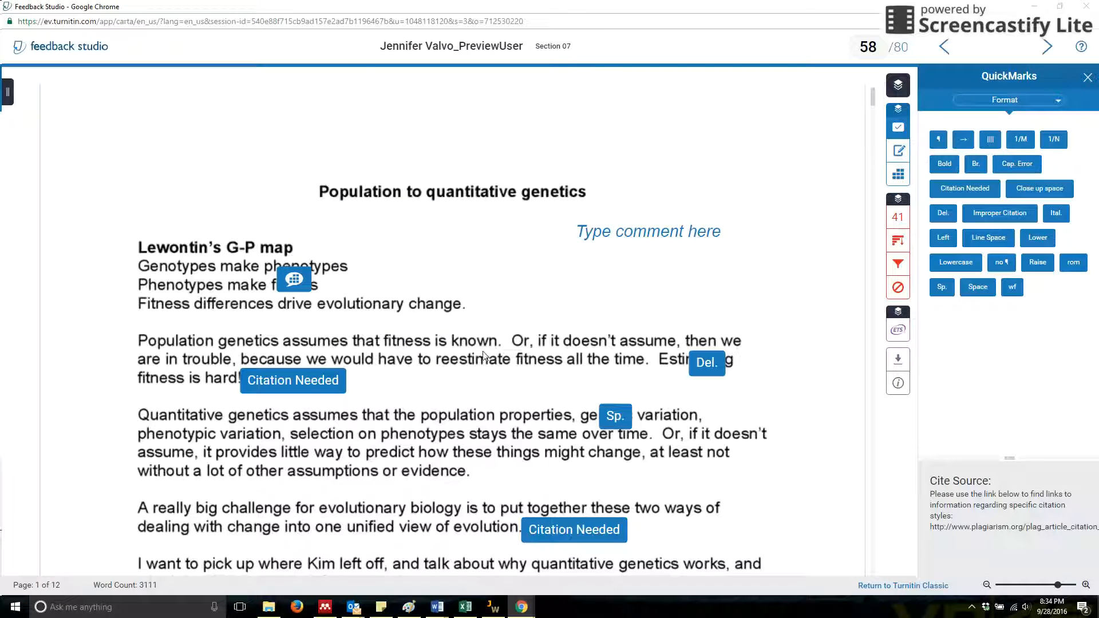
pyautogui.scroll(-3, 492, 342)
pyautogui.scroll(2, 491, 342)
pyautogui.scroll(-6, 493, 344)
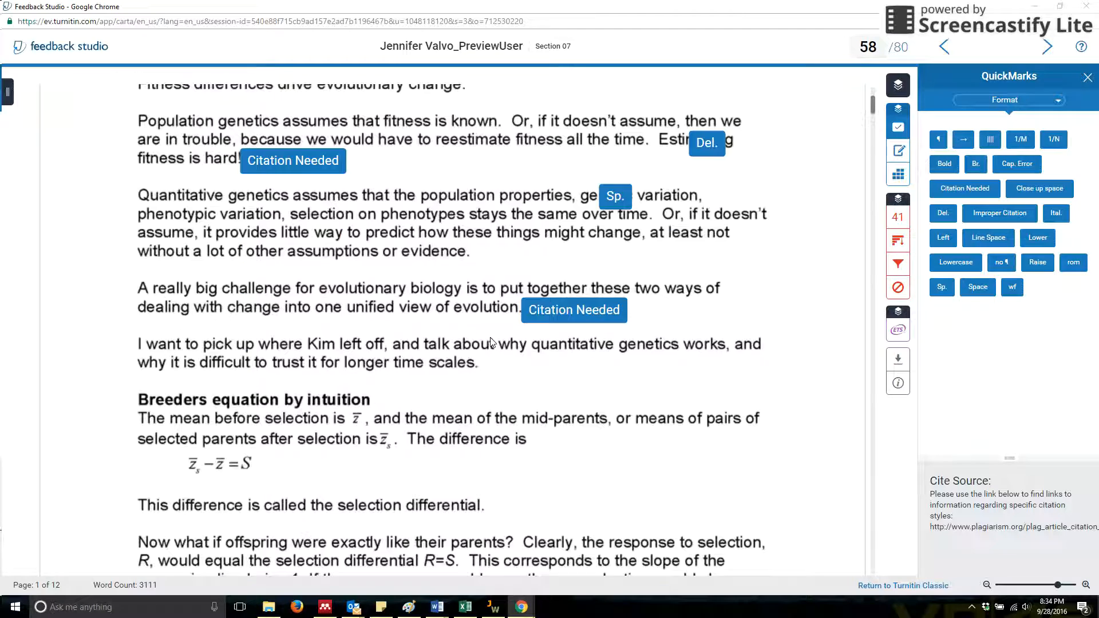
pyautogui.scroll(6, 493, 343)
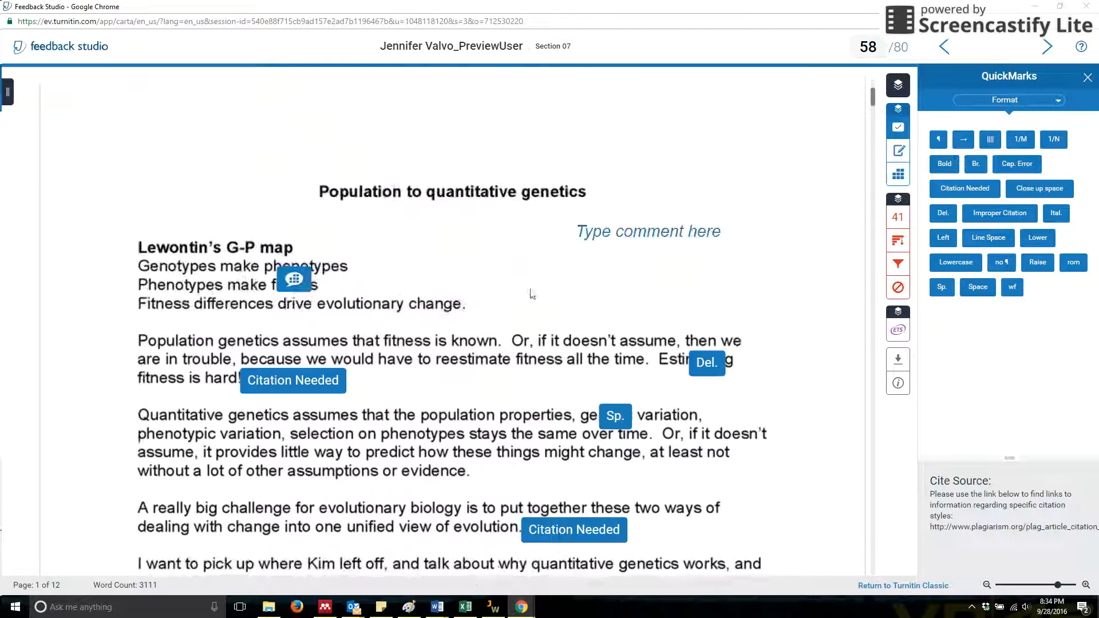